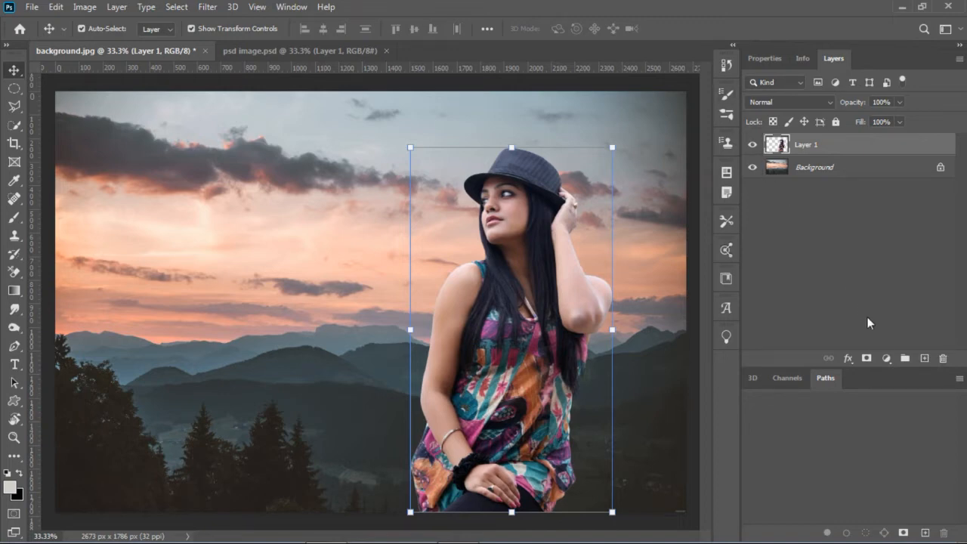
- Add a Curves adjustment layer clipped to Layer 1 and open its curve settings
left_click(888, 360)
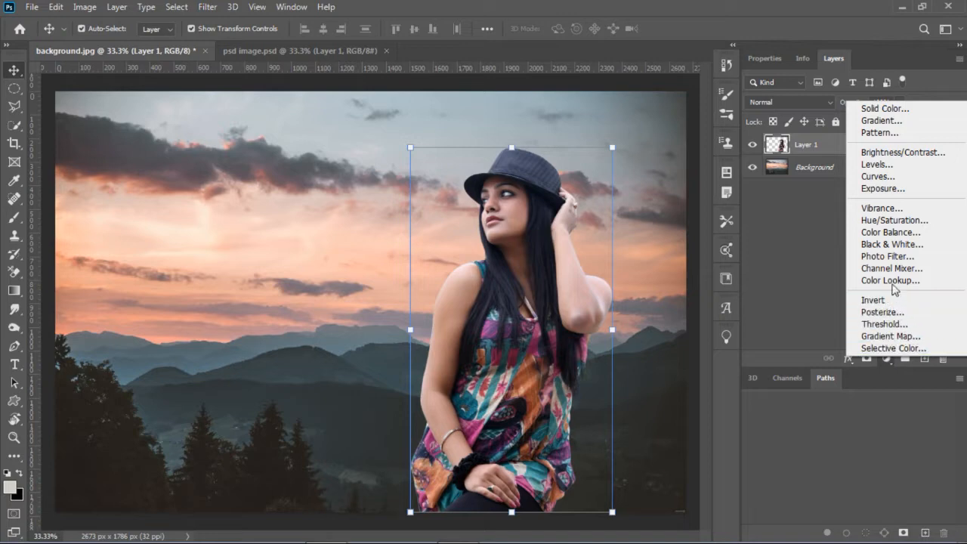
left_click(884, 178)
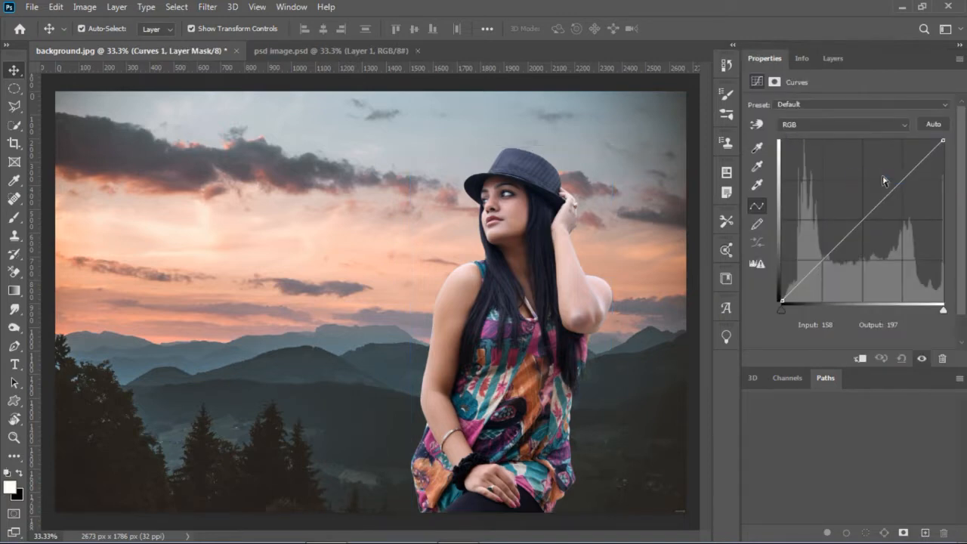
left_click(861, 360)
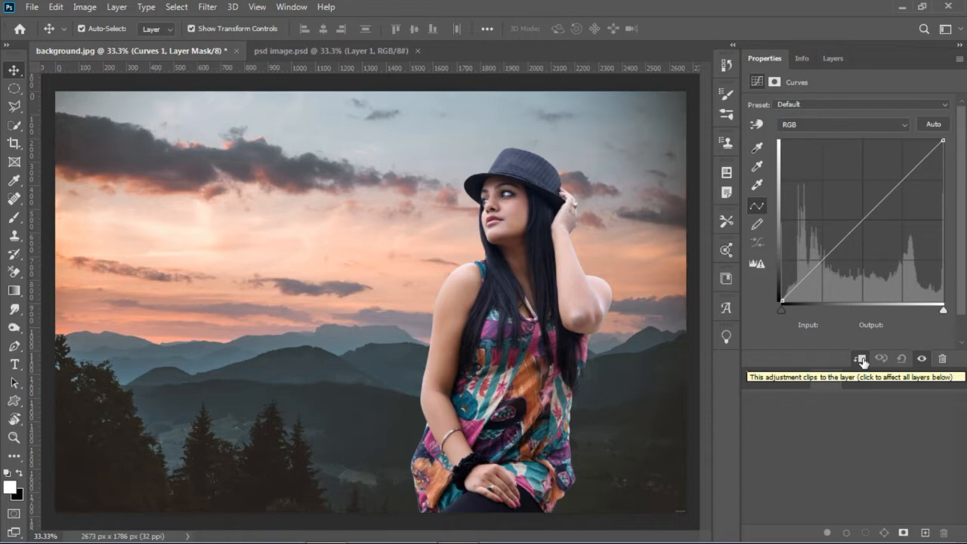
left_click(831, 59)
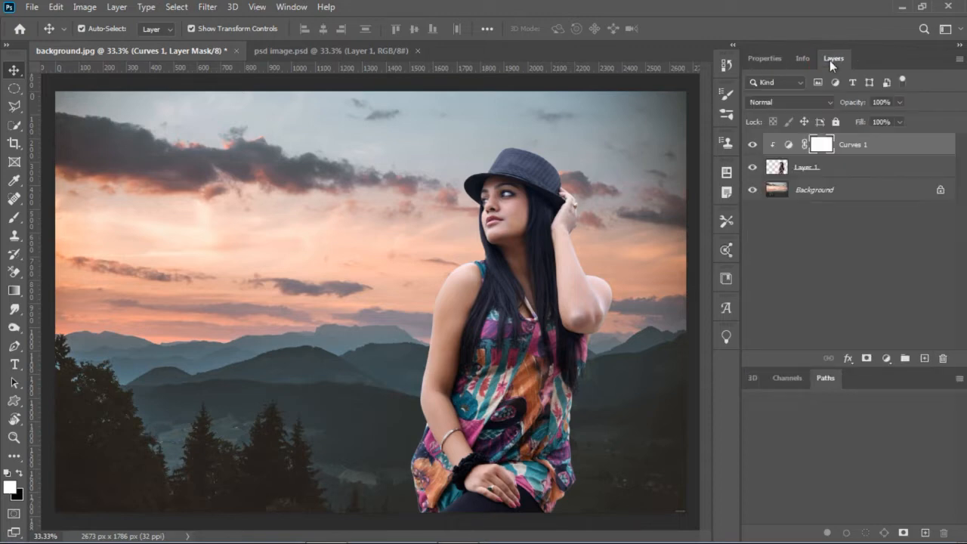
double_click(789, 144)
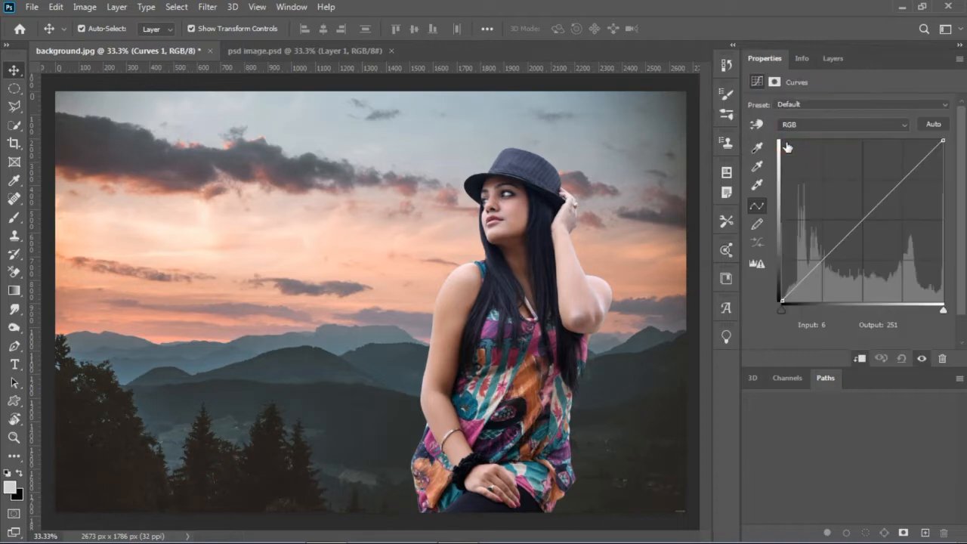
- Set the Curves target highlight color to ffeeda, sampled from the brightest sky area, without saving it as default
double_click(758, 185)
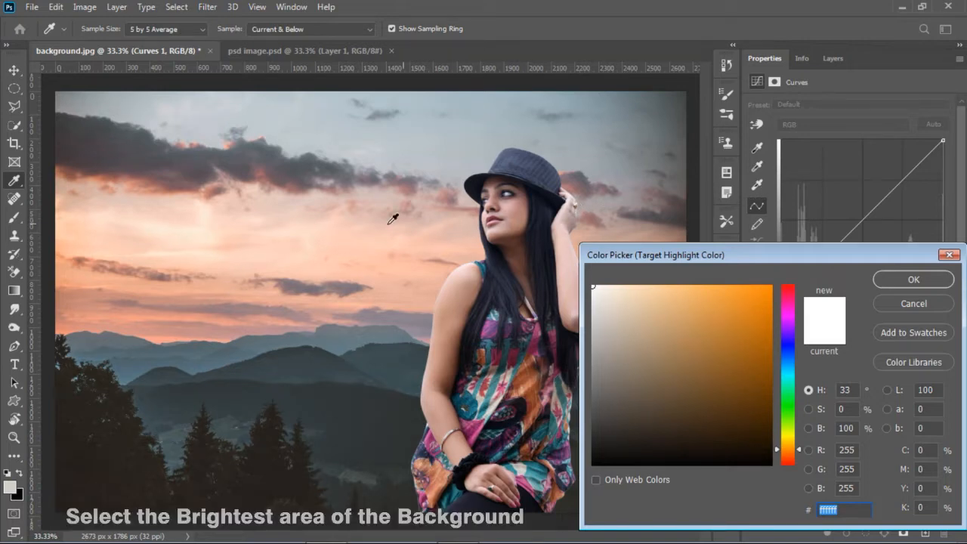
left_click(190, 226)
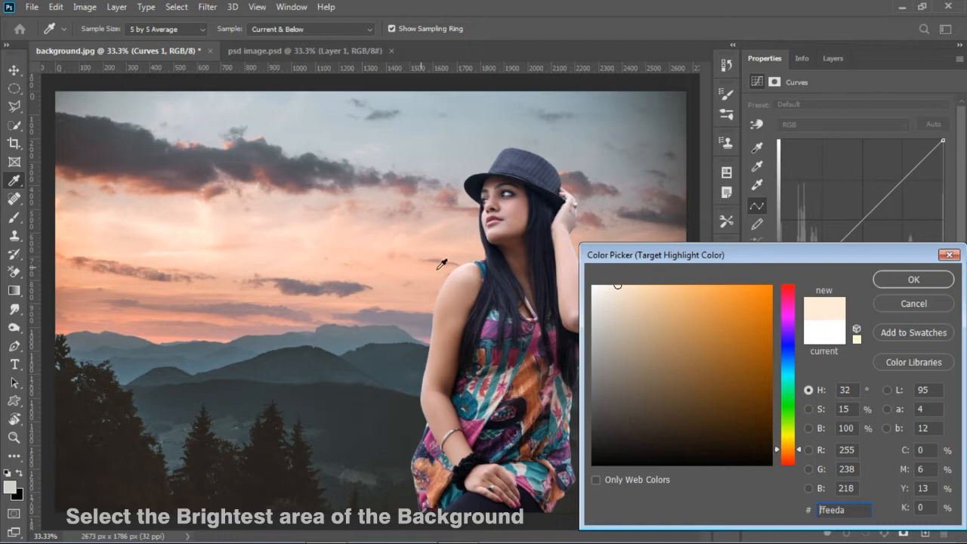
left_click(889, 279)
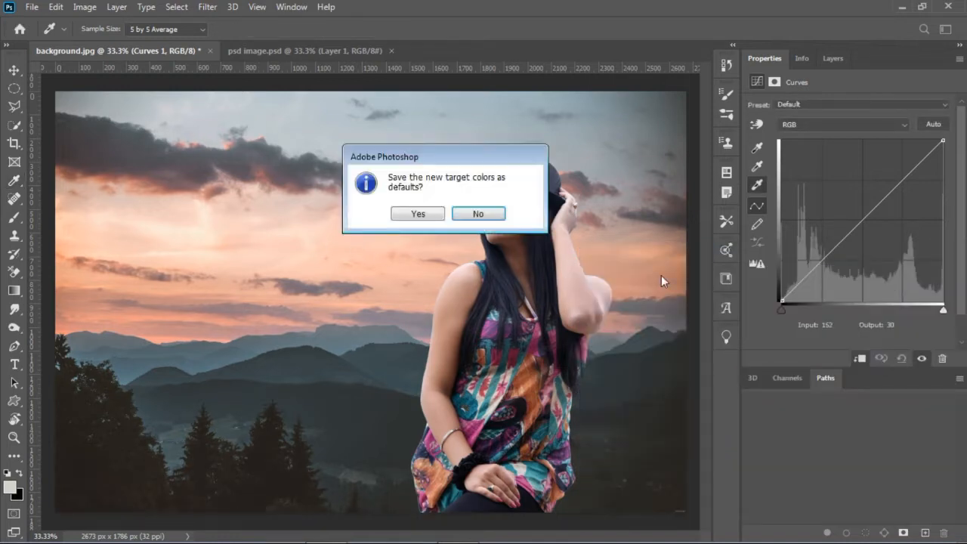
left_click(480, 215)
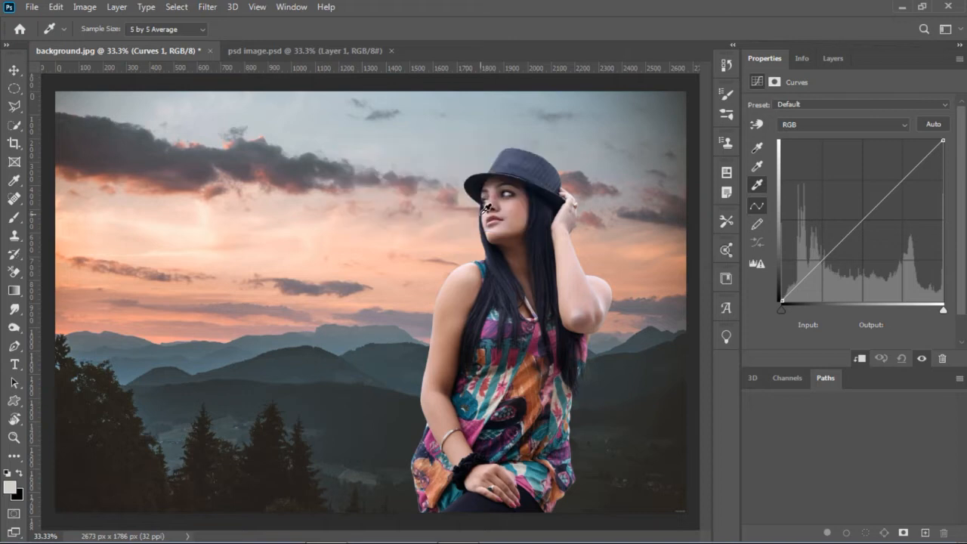
- Set the Curves target shadow color to 24201b, sampled from the darkest background trees, without saving it as default
double_click(757, 148)
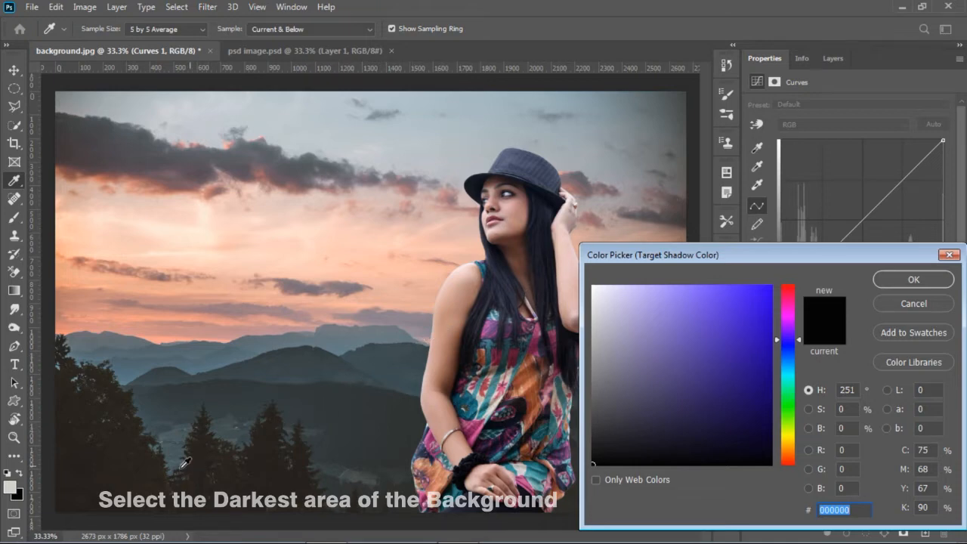
left_click(75, 489)
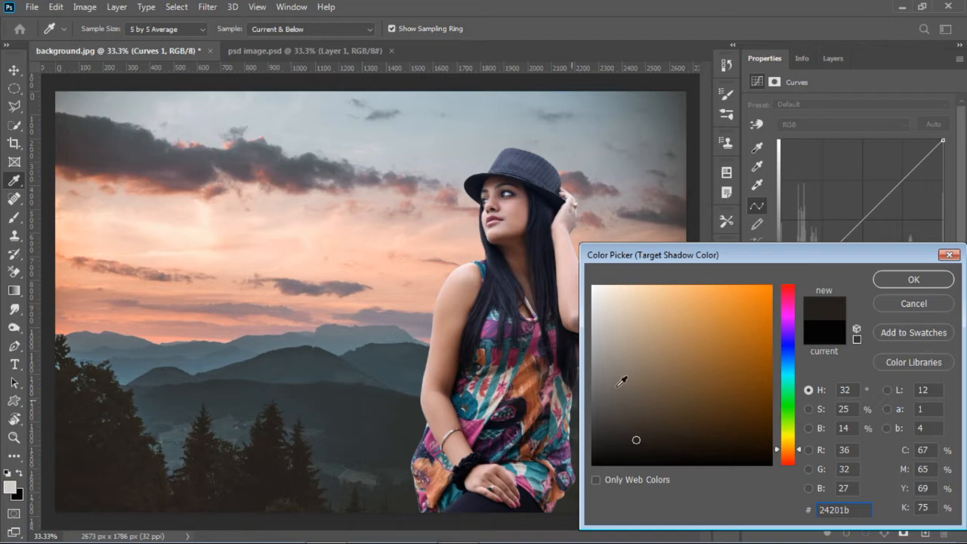
left_click(905, 278)
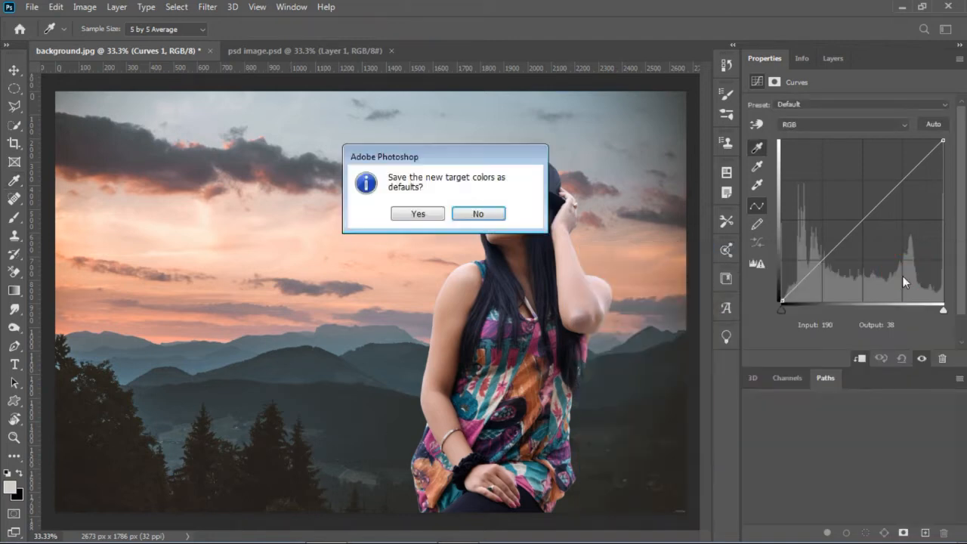
left_click(487, 213)
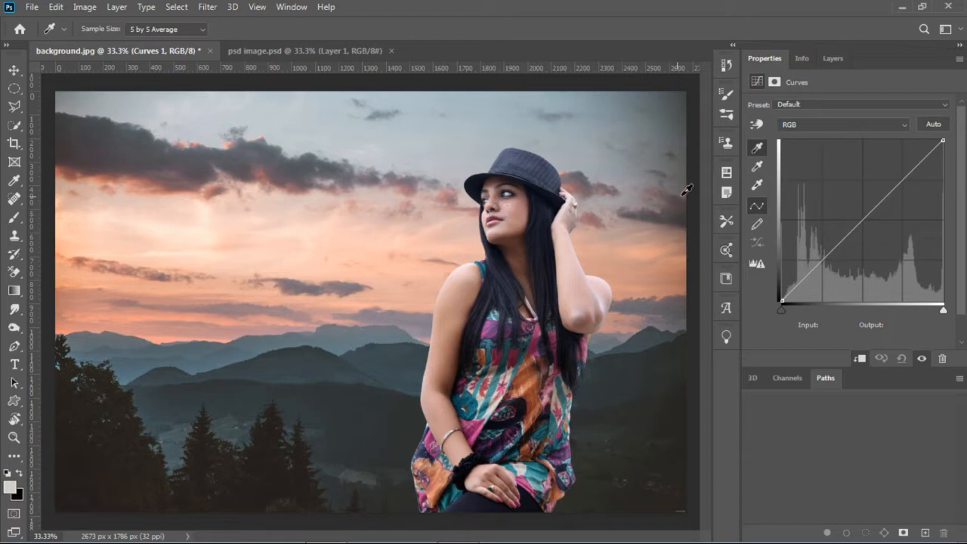
- Set the Curves target midtone color to 56666c, sampled from the distant mountains, without saving it as default
double_click(760, 167)
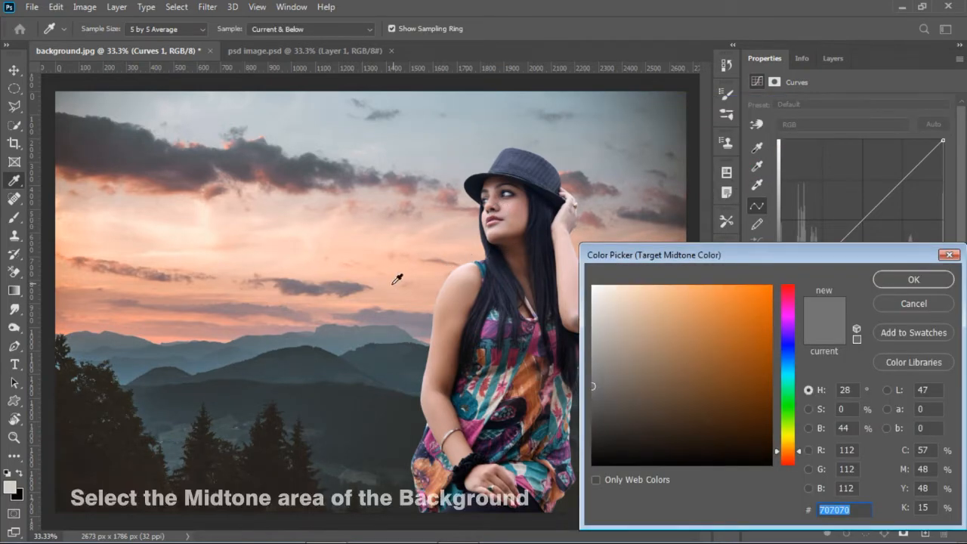
left_click(200, 346)
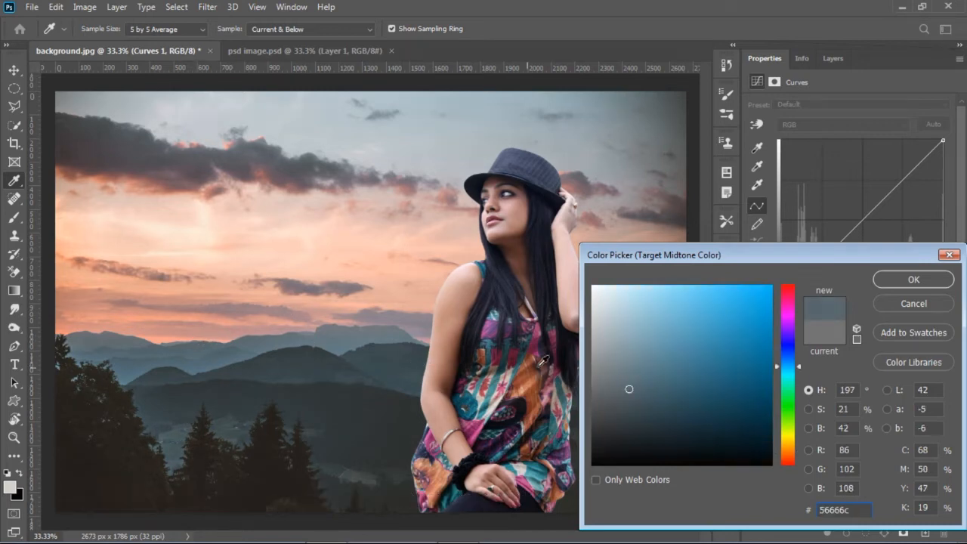
left_click(889, 283)
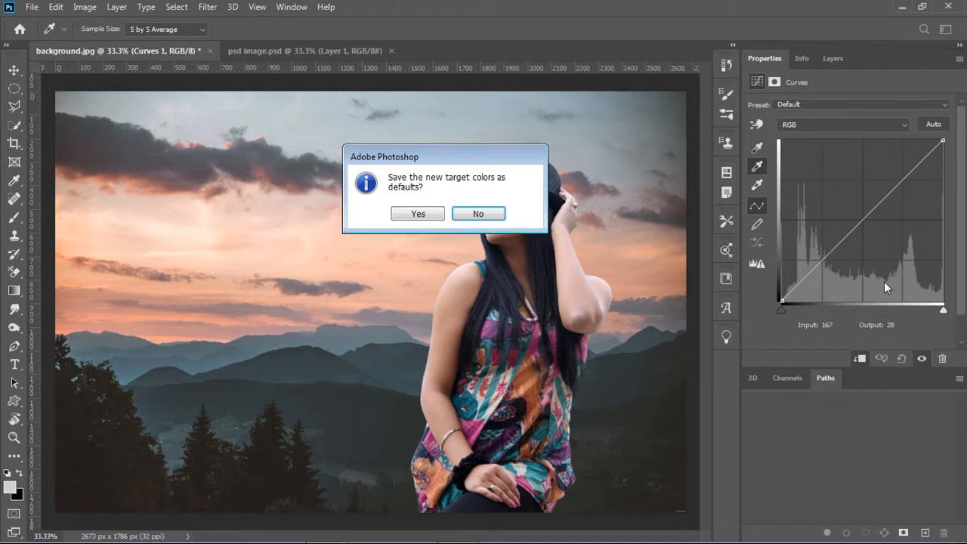
left_click(481, 213)
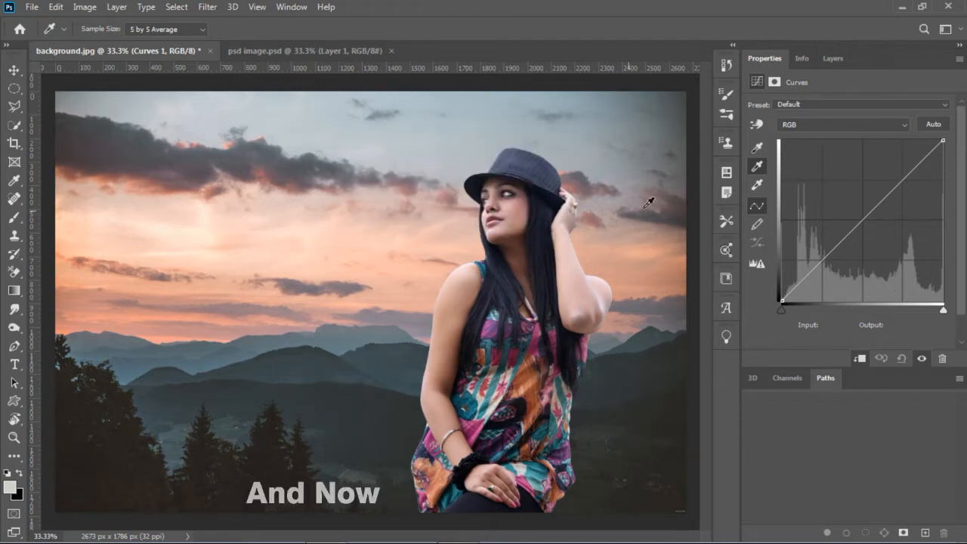
- Apply the white, black and gray points to the subject's bright dress patch, dark hair under the hat, and midtone dress edge respectively
left_click(758, 188)
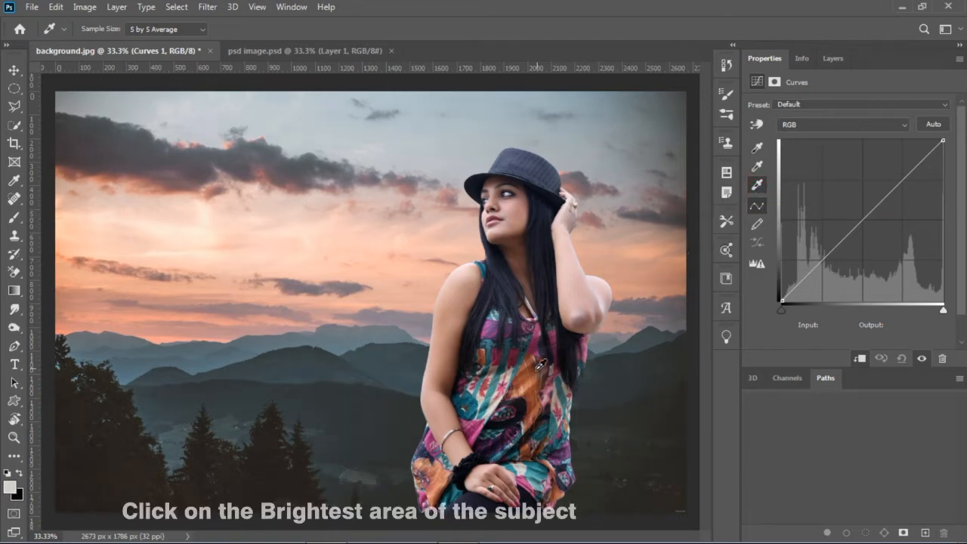
left_click(497, 401)
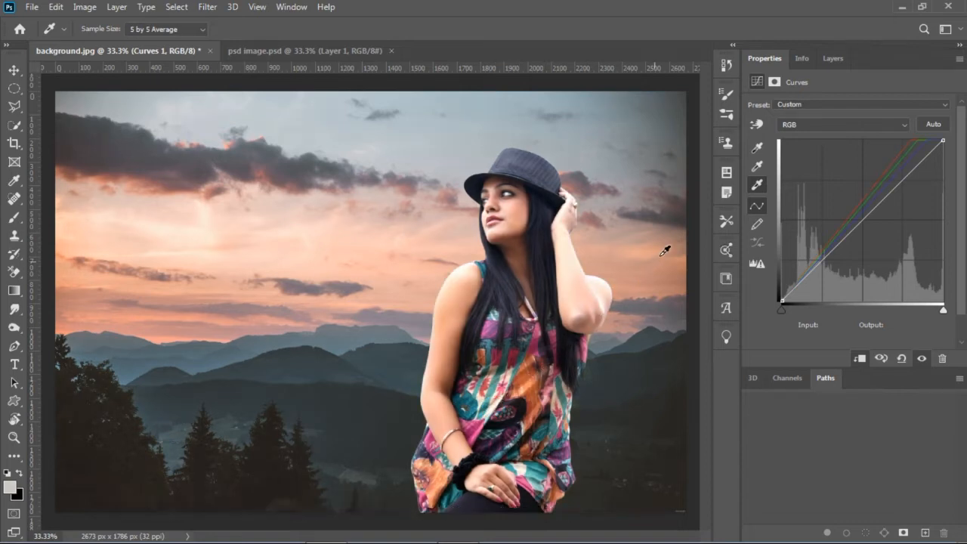
left_click(757, 148)
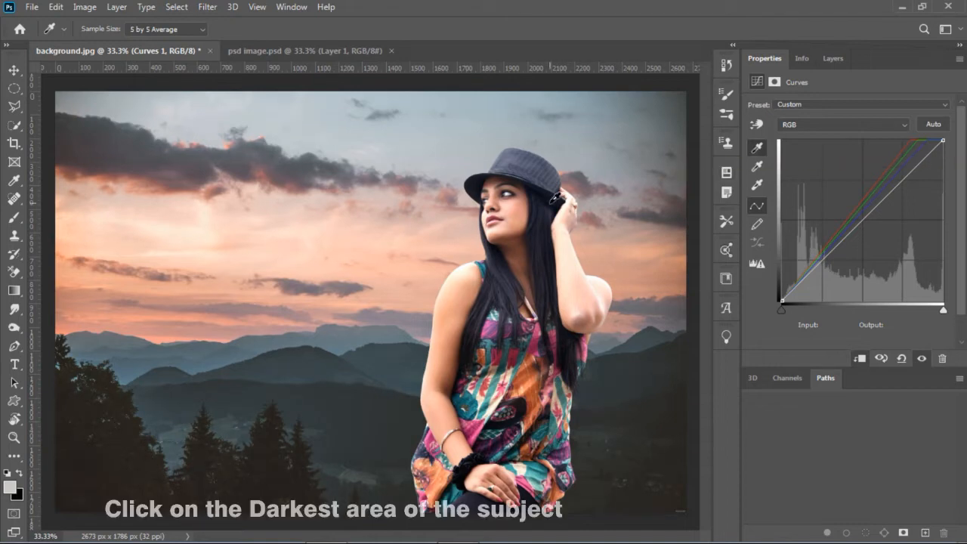
left_click(555, 198)
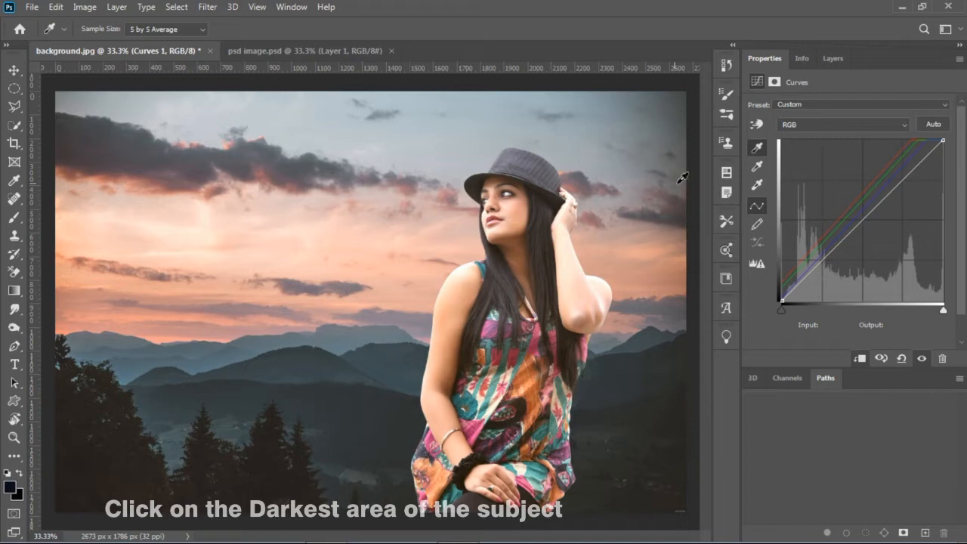
left_click(756, 168)
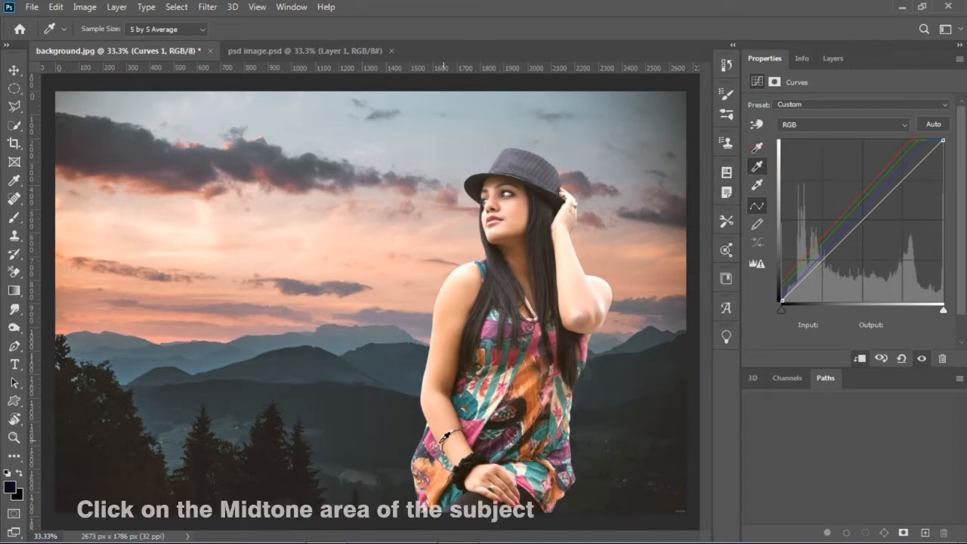
left_click(425, 449)
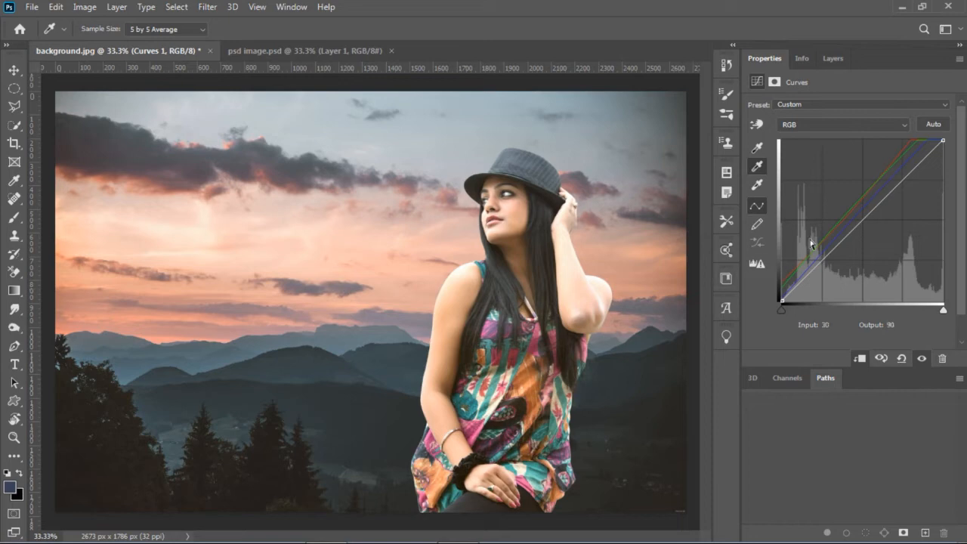
- Bend the RGB curve down to input 159, output 125, and compare the subject with and without the Curves adjustment
left_click_drag(873, 211, 881, 223)
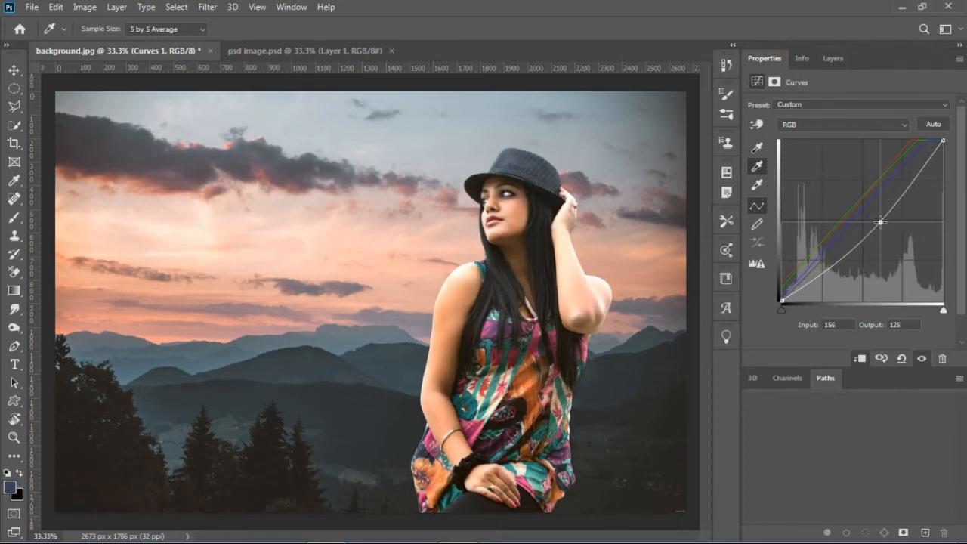
left_click_drag(881, 223, 883, 222)
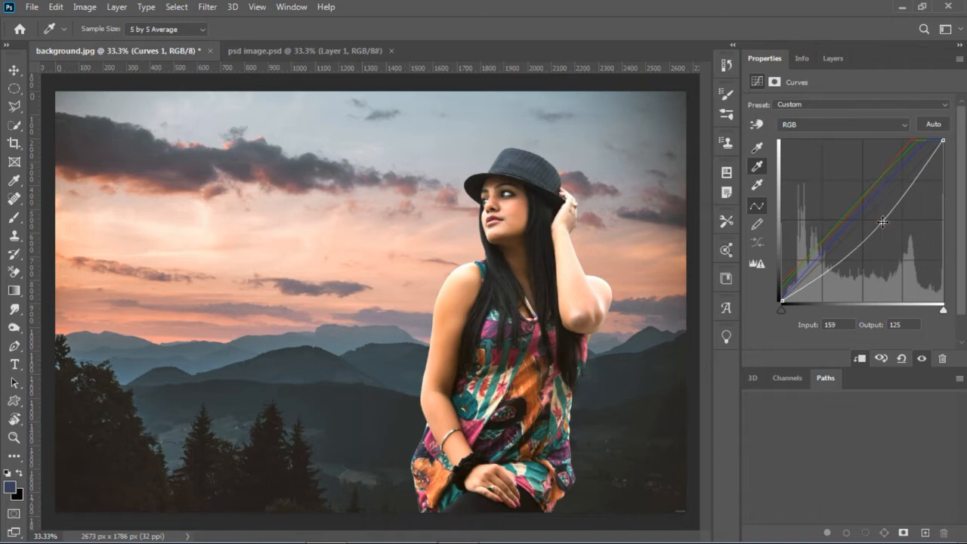
left_click(829, 65)
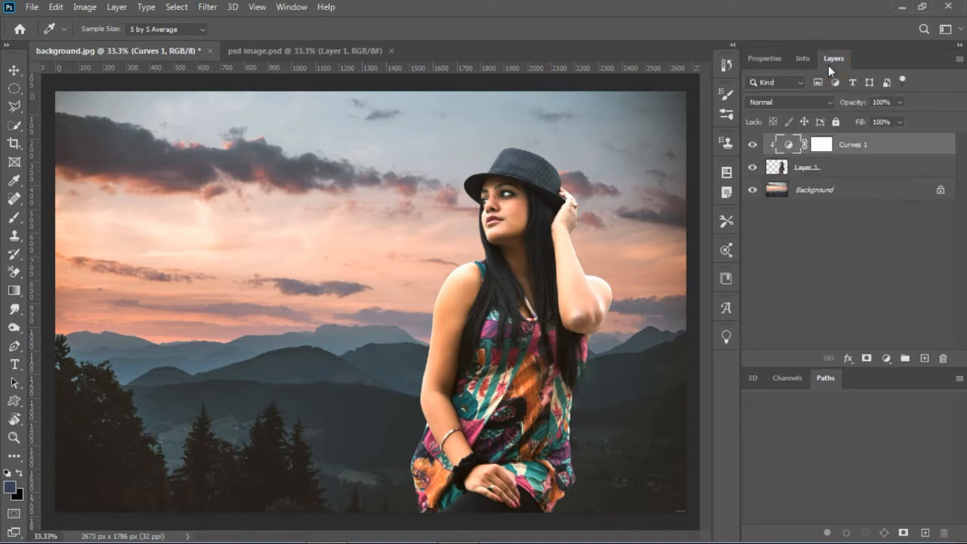
left_click(753, 145)
left_click(752, 144)
- Add a Color Lookup adjustment layer above Curves 1 using the LateSunset.3DL 3D LUT
left_click(886, 357)
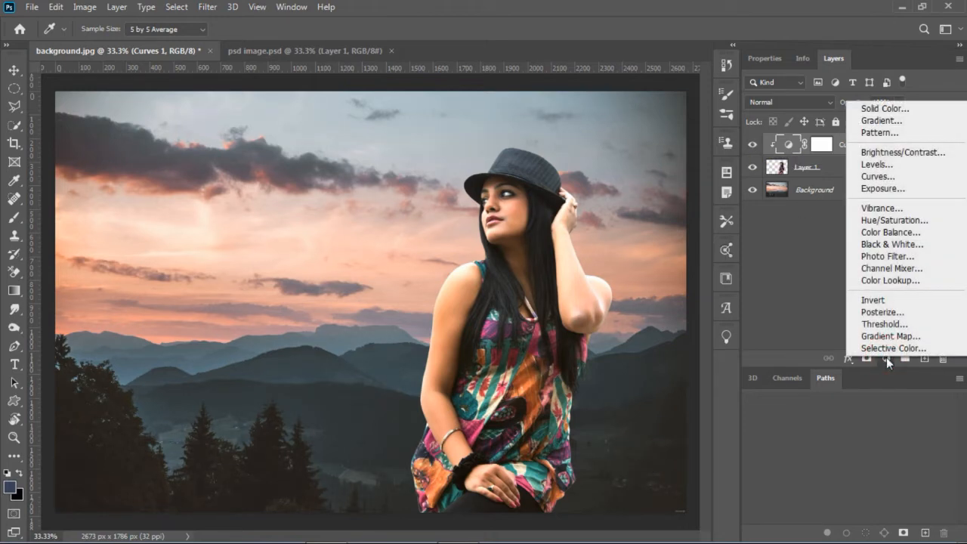
left_click(890, 281)
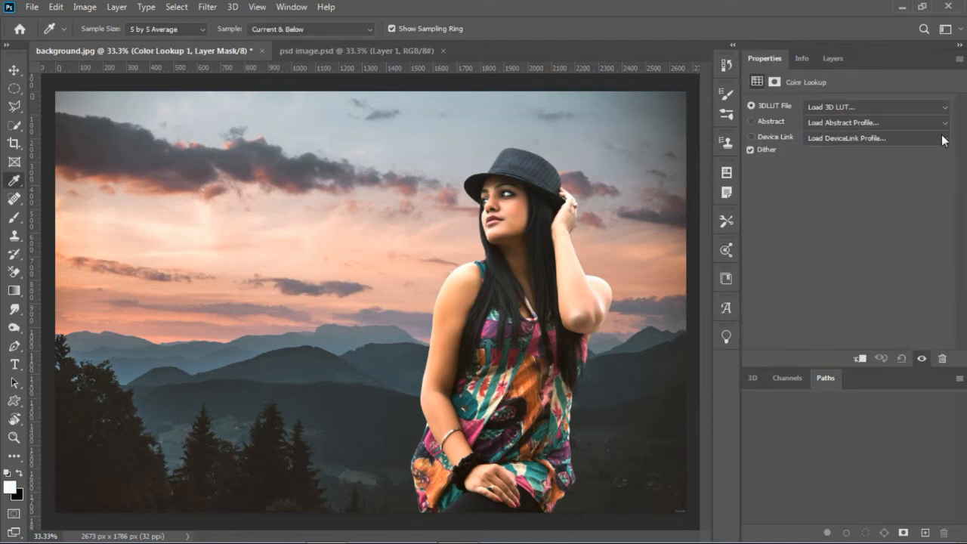
left_click(945, 109)
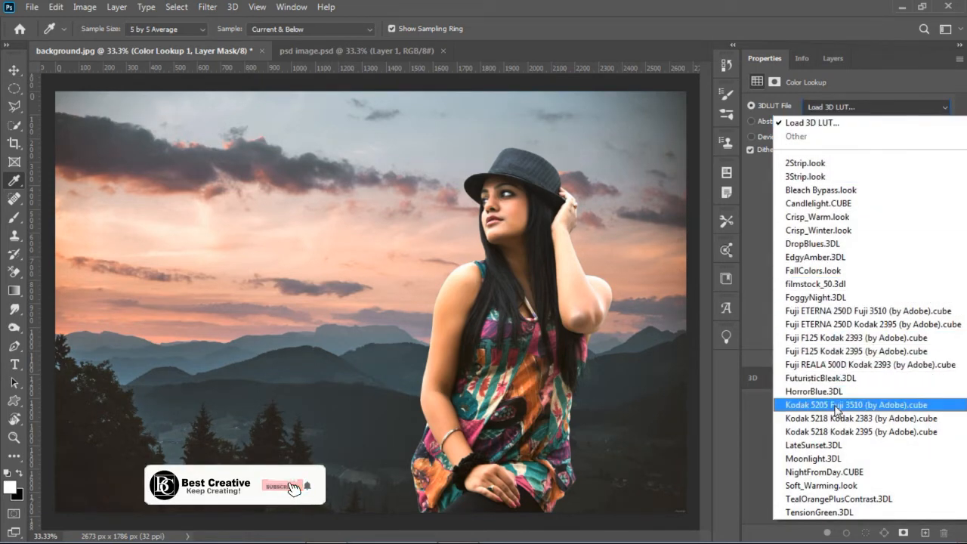
left_click(820, 445)
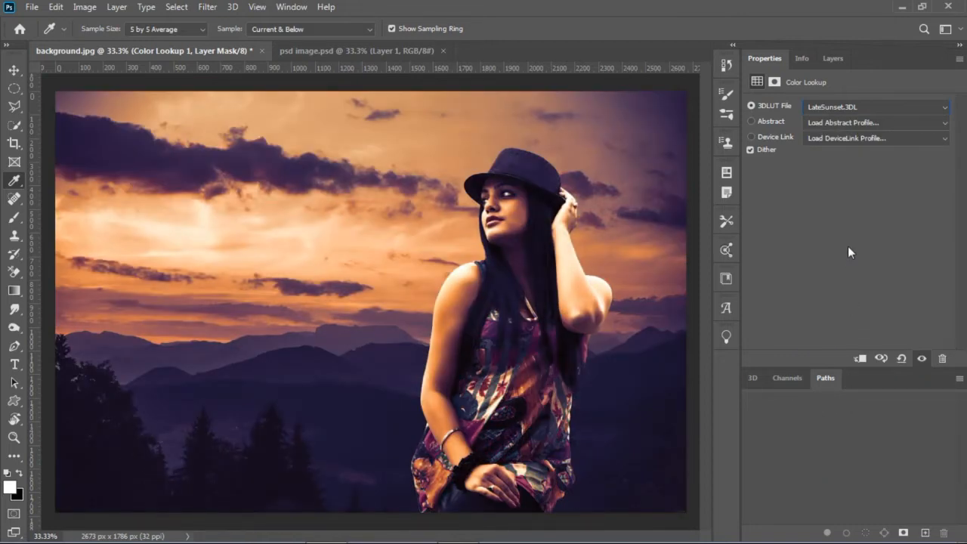
- Blend the Color Lookup layer in Soft Light at 25% opacity and 40% fill, and compare the image with it hidden
left_click(831, 59)
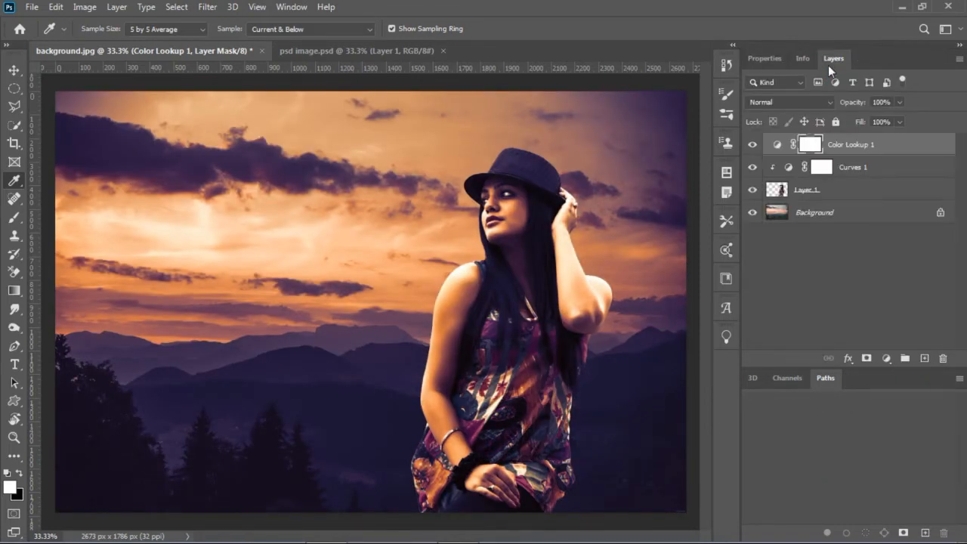
left_click(831, 105)
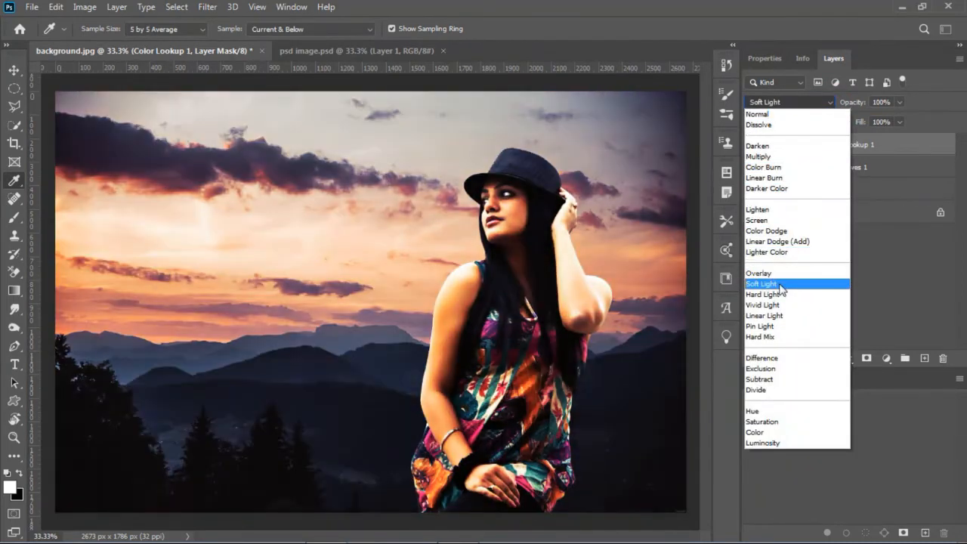
left_click(780, 284)
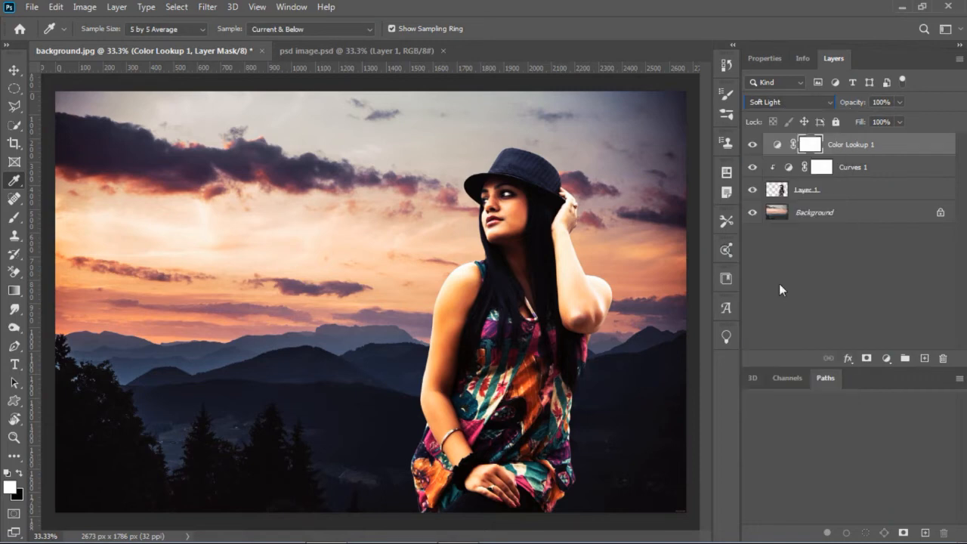
left_click_drag(860, 109, 844, 126)
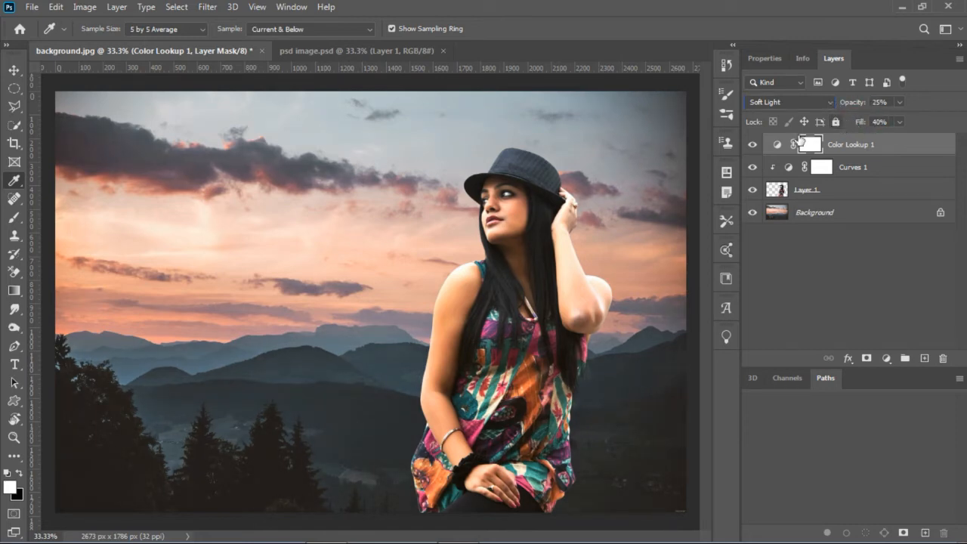
left_click(753, 145)
left_click(753, 145)
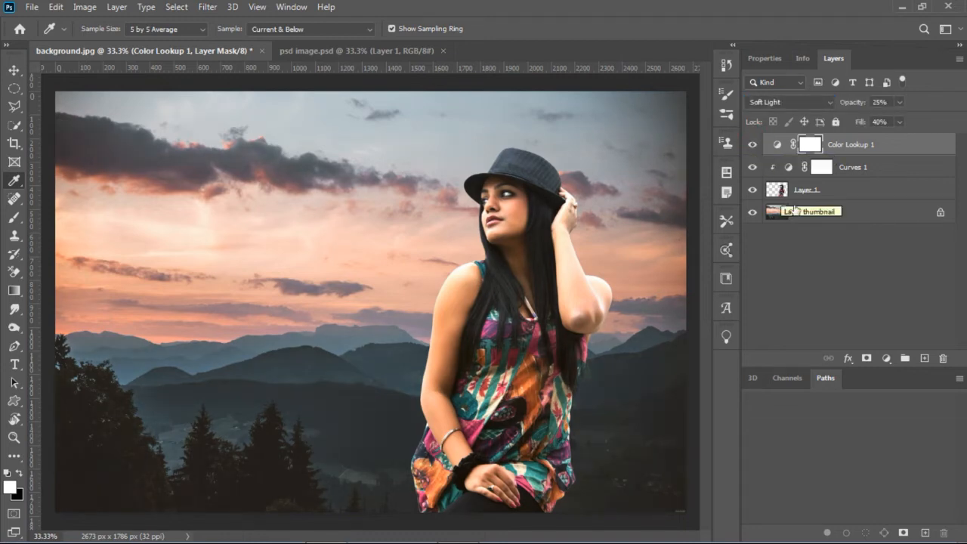
- Duplicate the Background layer and start a Tilt-Shift blur from the Blur Gallery on the copy
left_click(834, 217)
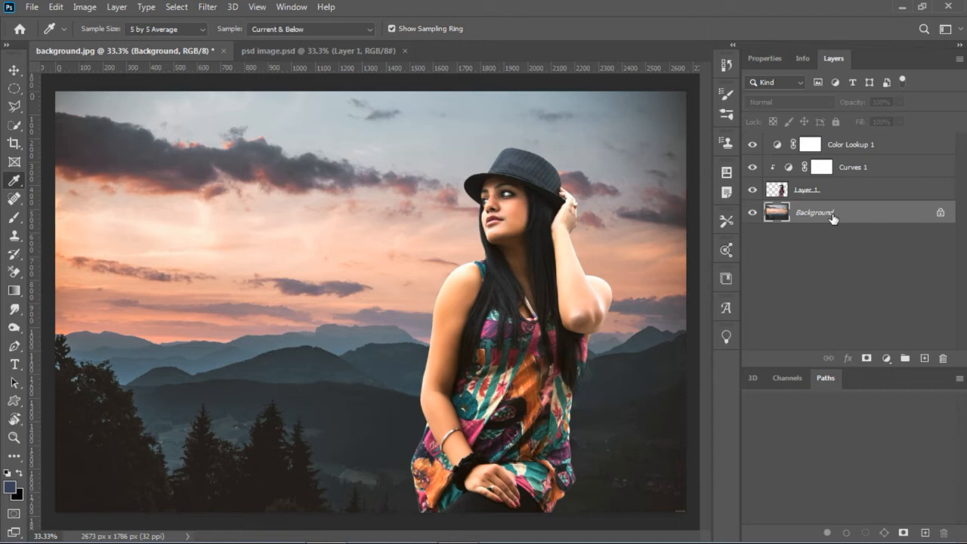
key("ctrl+j")
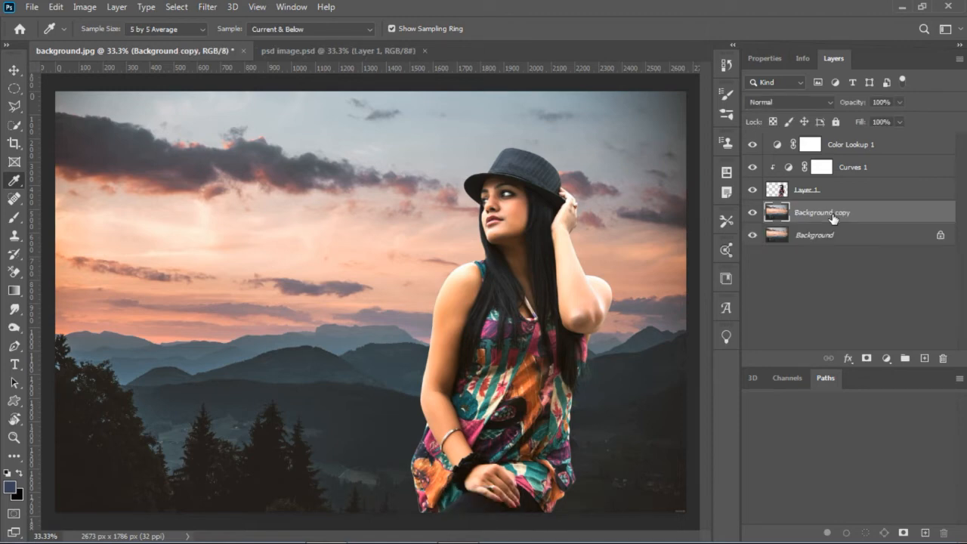
left_click(217, 11)
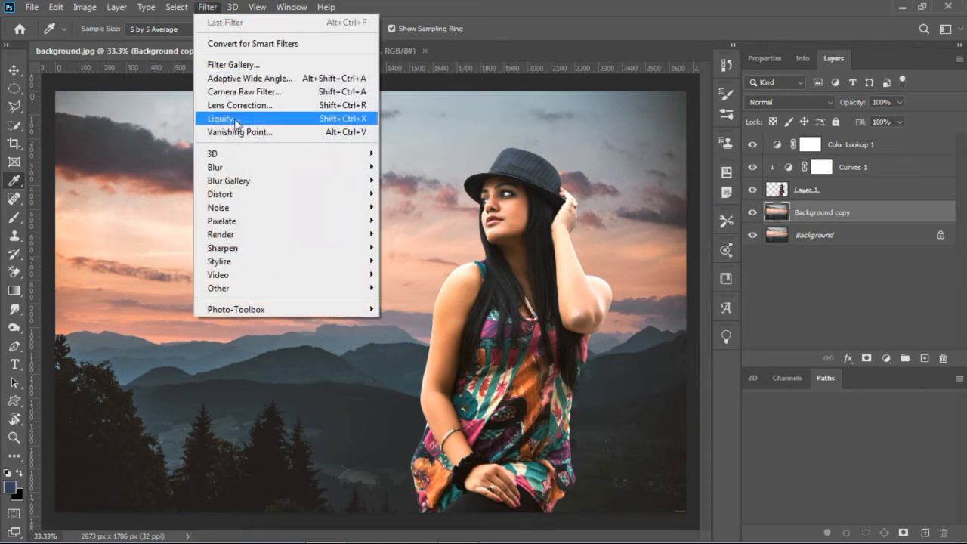
mouse_move(252, 184)
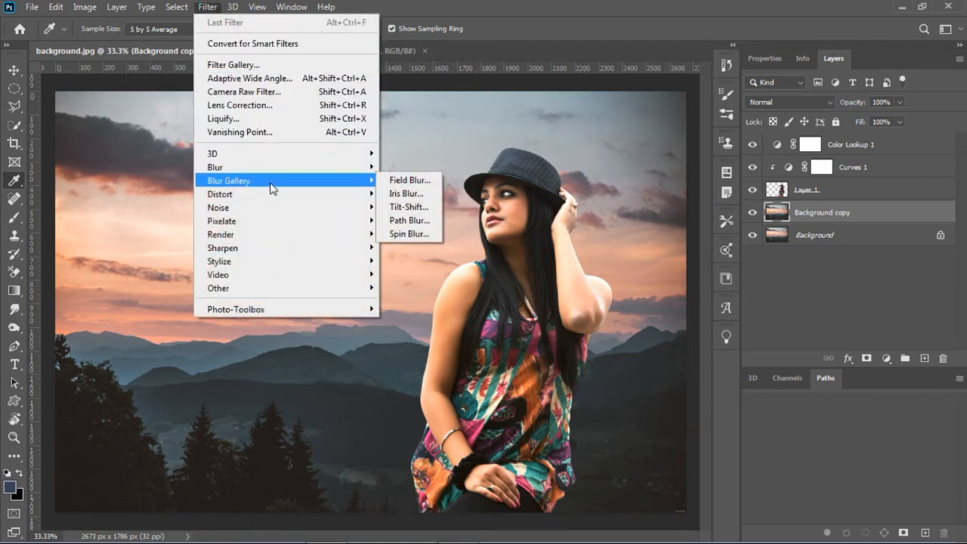
left_click(408, 207)
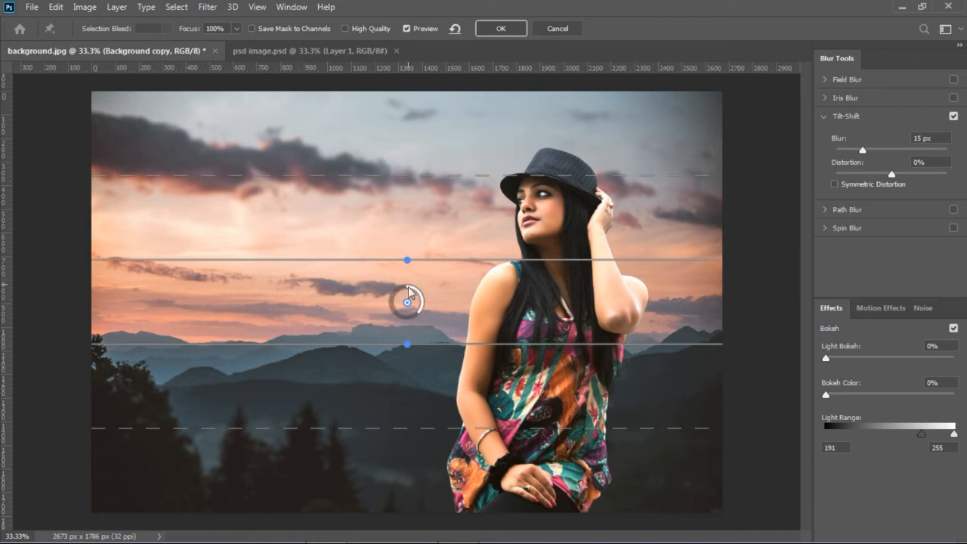
- Center the tilt-shift focus near the image's lower edge with its upper dashed transition line in the sky above the mountains, using 27 px blur
left_click_drag(408, 304, 421, 505)
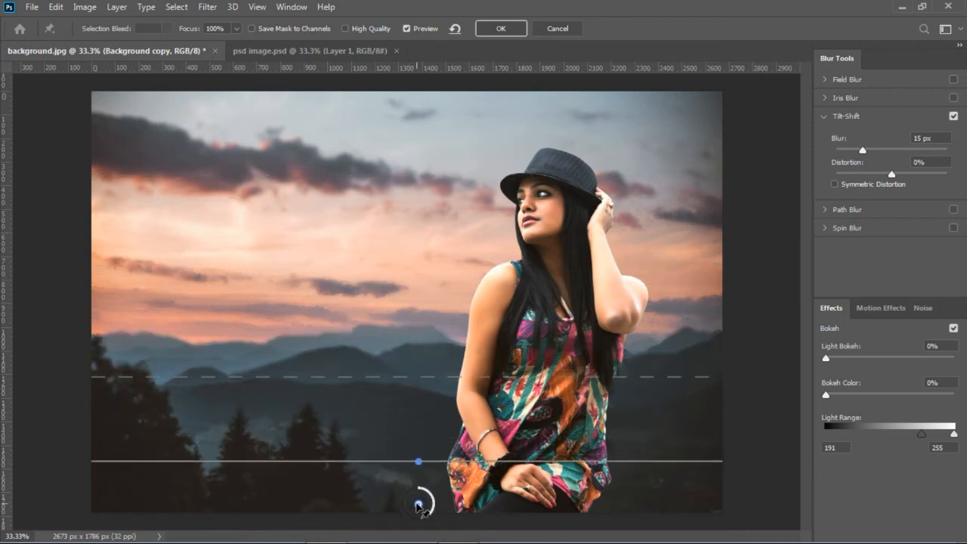
left_click_drag(428, 337, 439, 269)
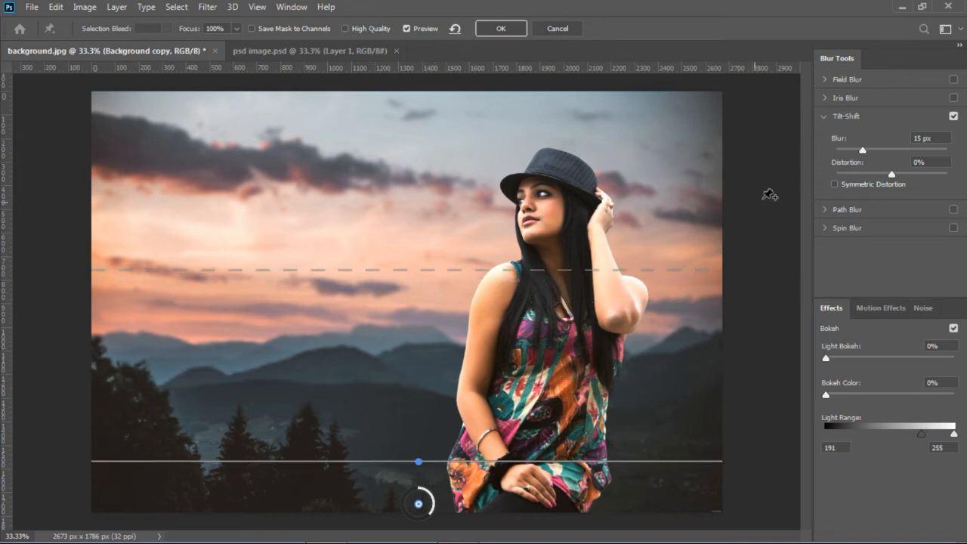
left_click_drag(862, 151, 875, 152)
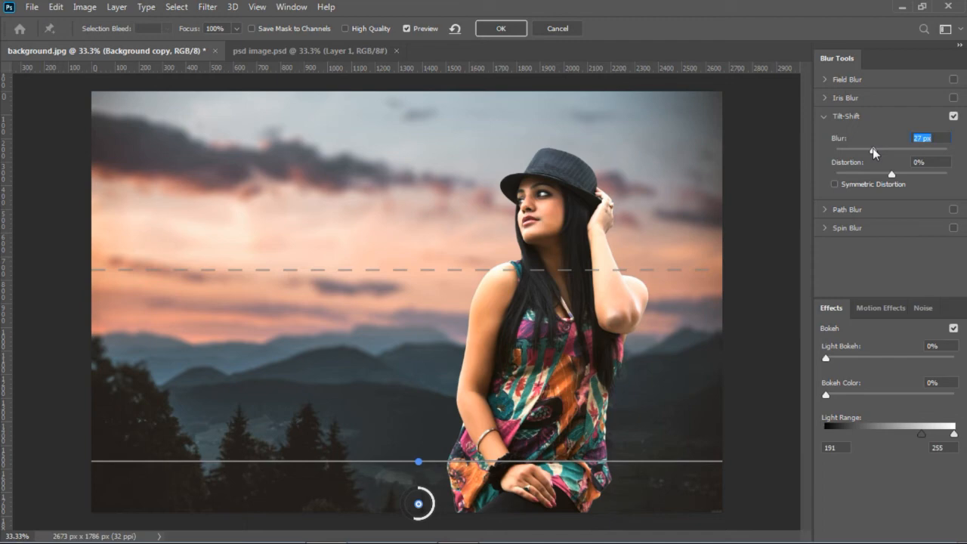
- Apply the Tilt-Shift blur and compare the image with the Background copy layer hidden and shown
left_click(509, 35)
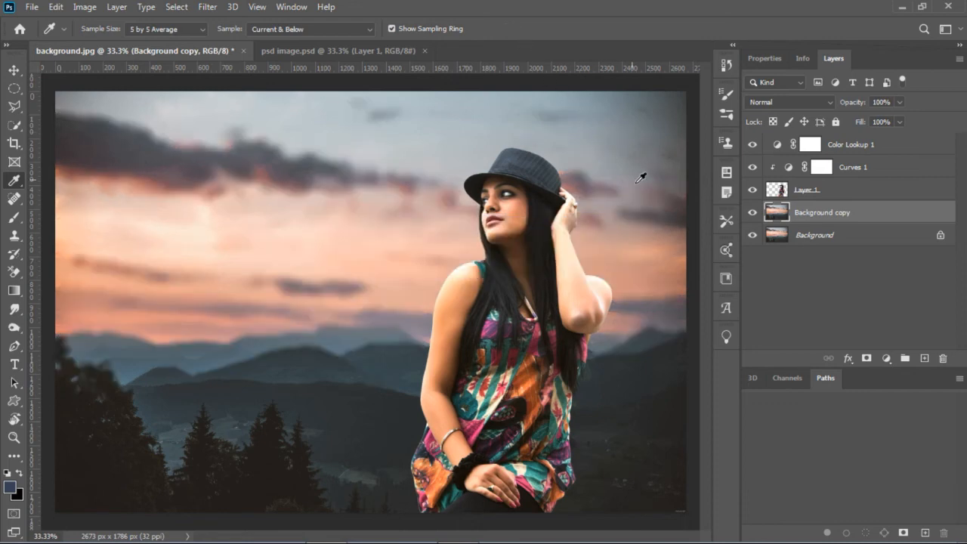
left_click(753, 213)
left_click(753, 213)
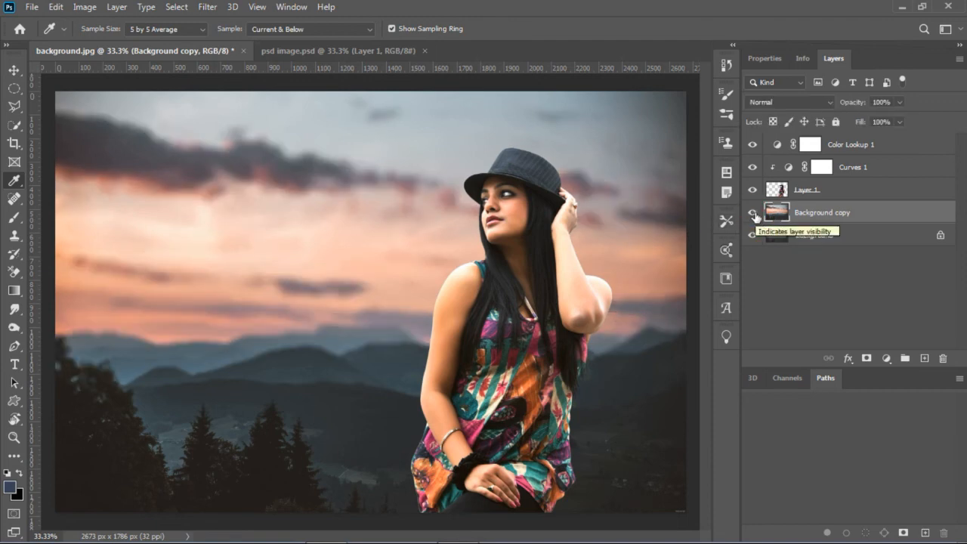